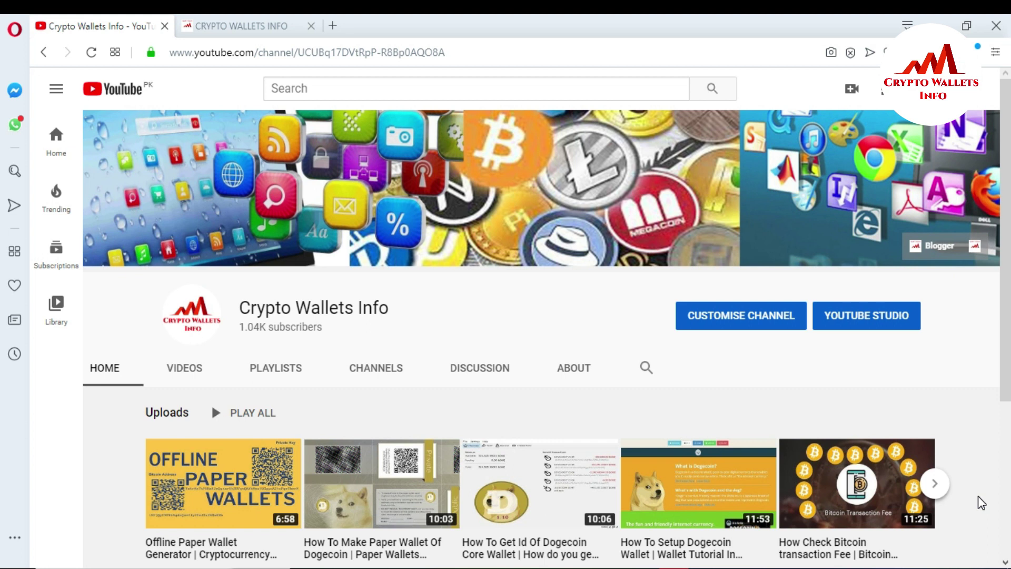
# Step: Switch from YouTube to the CRYPTO WALLETS INFO browser tab
pyautogui.click(248, 27)
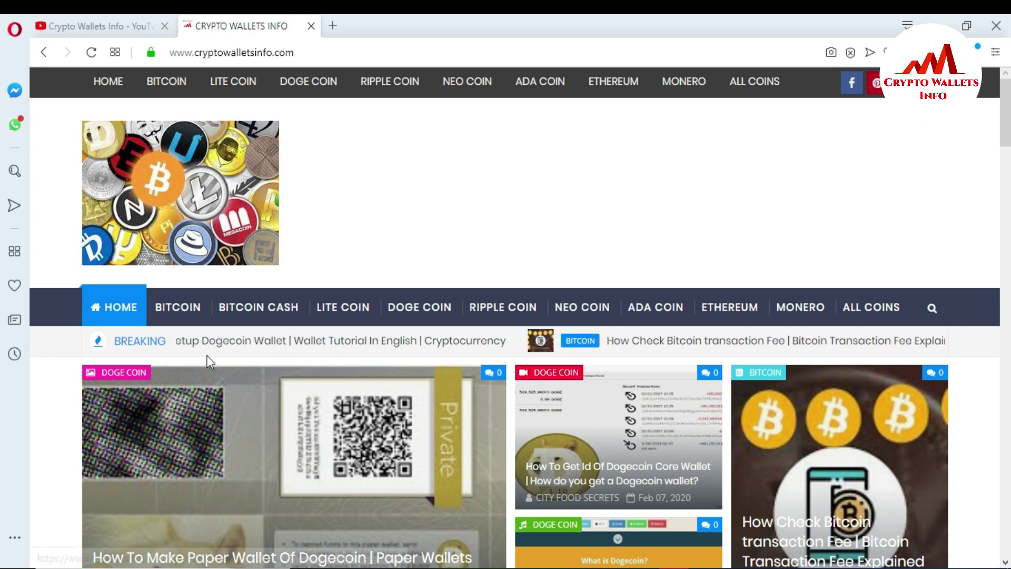
# Step: Launch Dogecoin Core (64-bit) from Windows search using 'doge'
pyautogui.press('super')
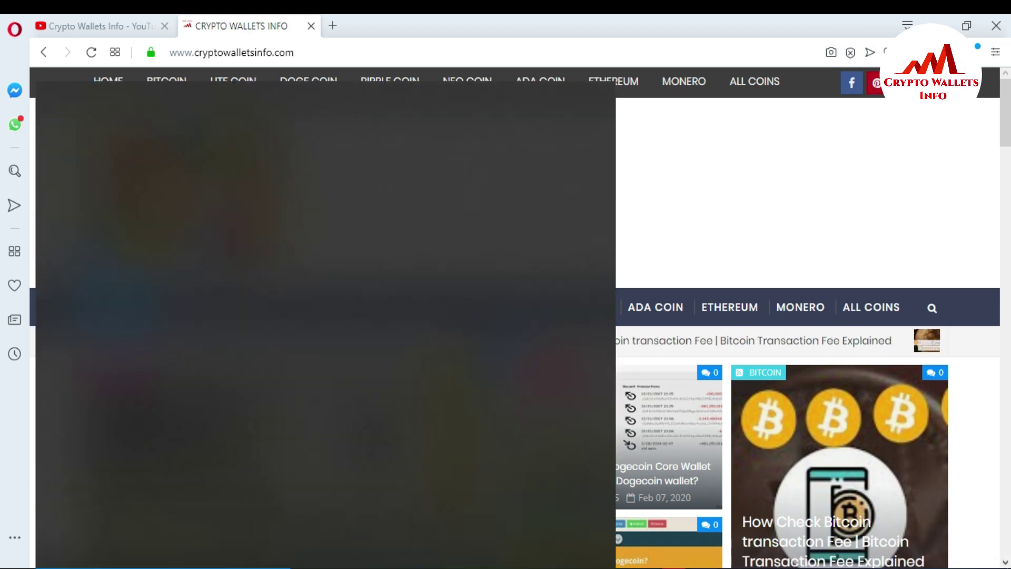
pyautogui.write('doge')
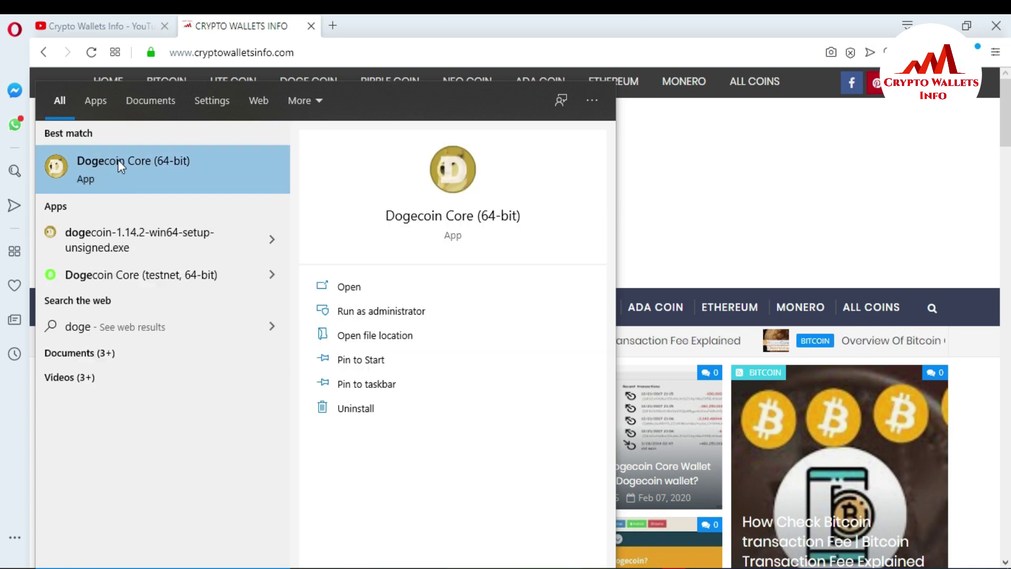
pyautogui.click(119, 164)
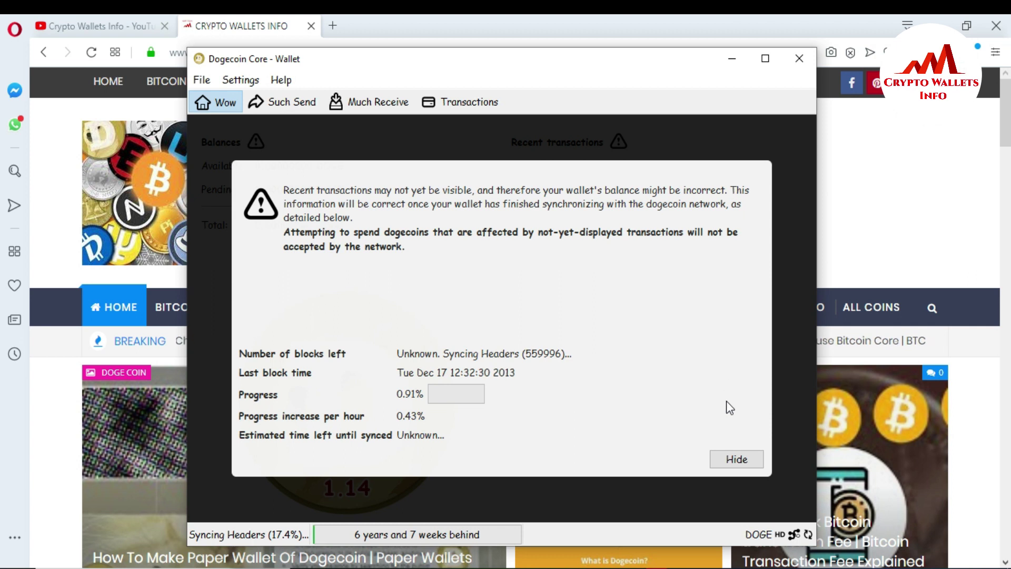
# Step: Hide the sync overlay and check the warning icon and Syncing Headers status
pyautogui.click(736, 459)
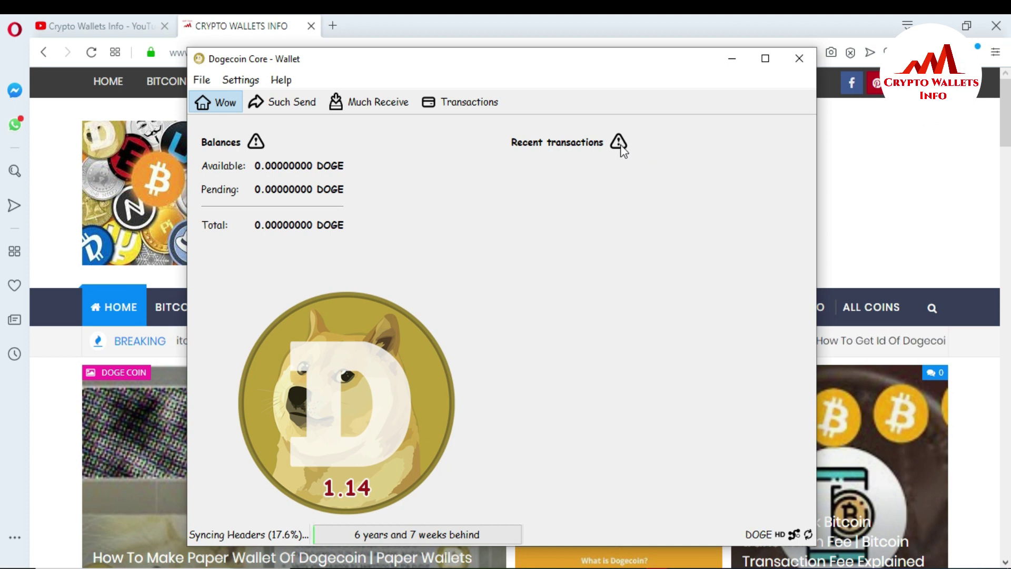
pyautogui.moveTo(622, 147)
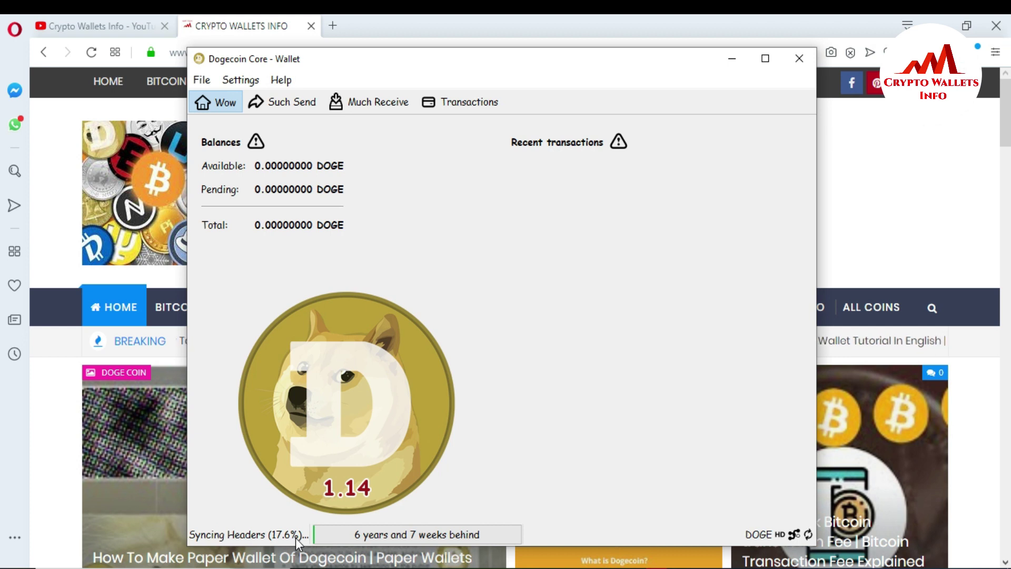
pyautogui.moveTo(297, 538)
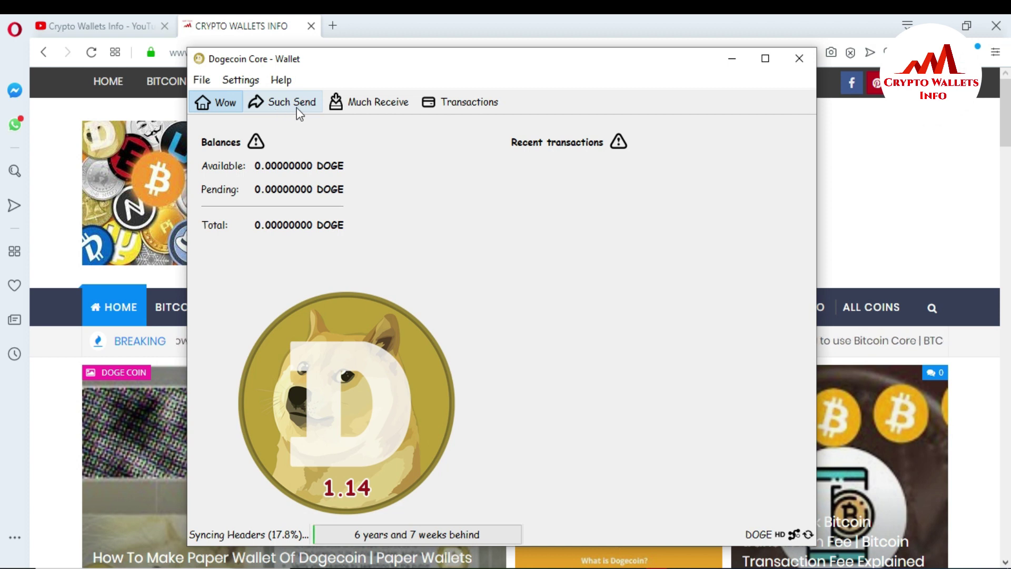
# Step: Go to Much Receive and select the 2/8/2020 11:17 payment request
pyautogui.click(370, 106)
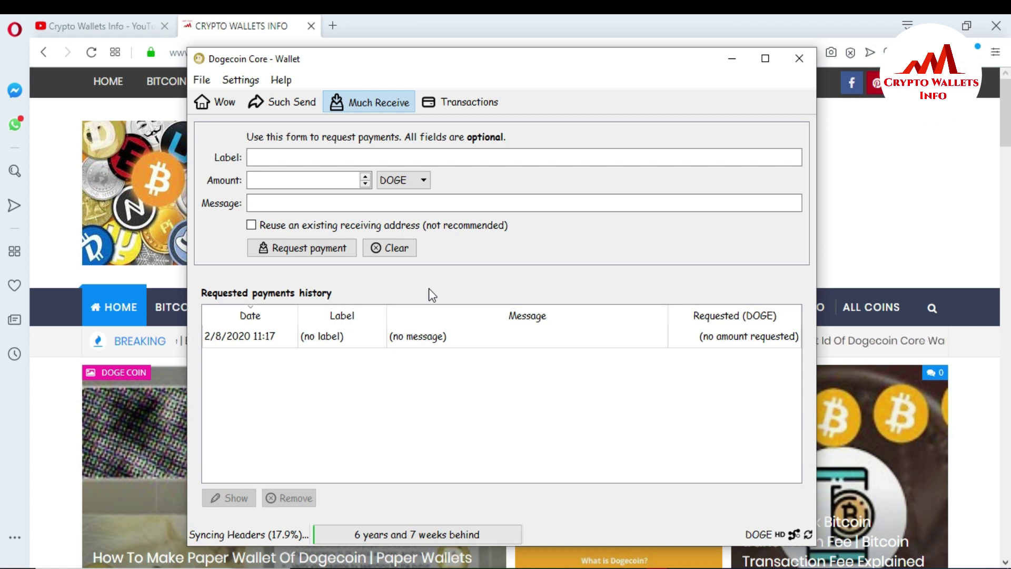
pyautogui.click(272, 338)
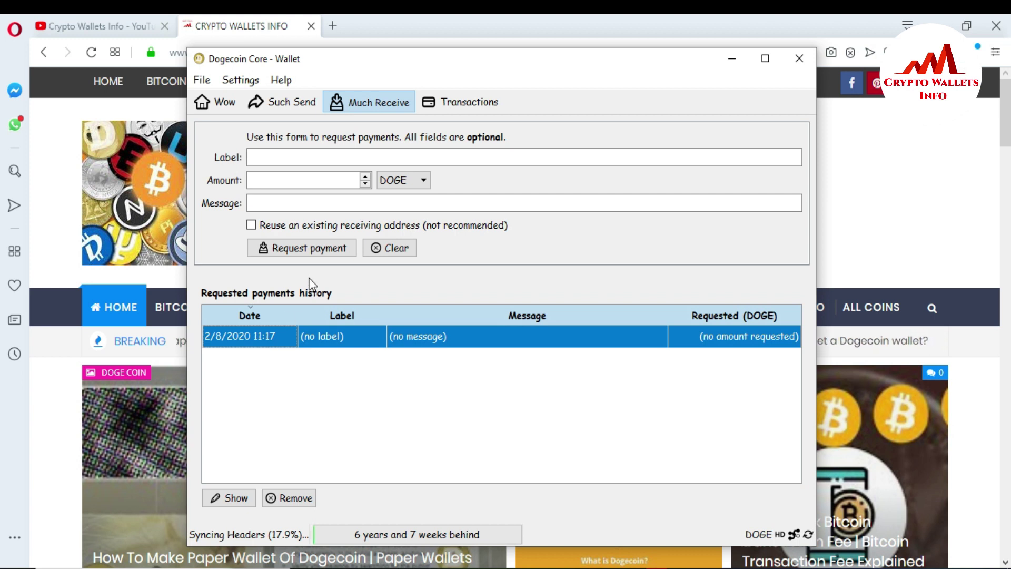
# Step: Request a payment to generate a fresh receiving address with its QR code
pyautogui.click(290, 250)
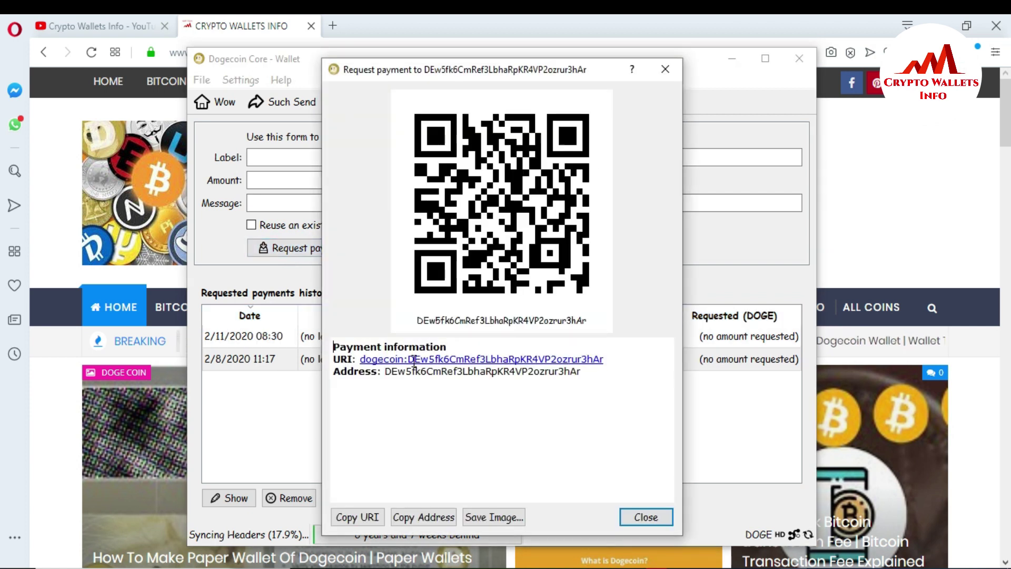
# Step: Select the new receiving address text, then close the Request payment dialog
pyautogui.moveTo(386, 375); pyautogui.dragTo(587, 371)
pyautogui.hotkey('ctrl', 'c')
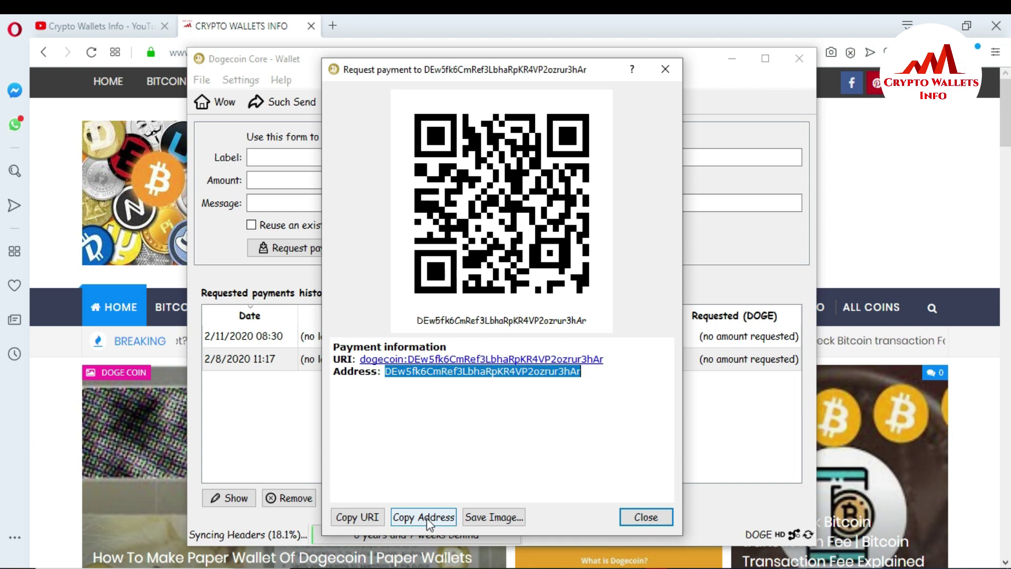
pyautogui.click(652, 517)
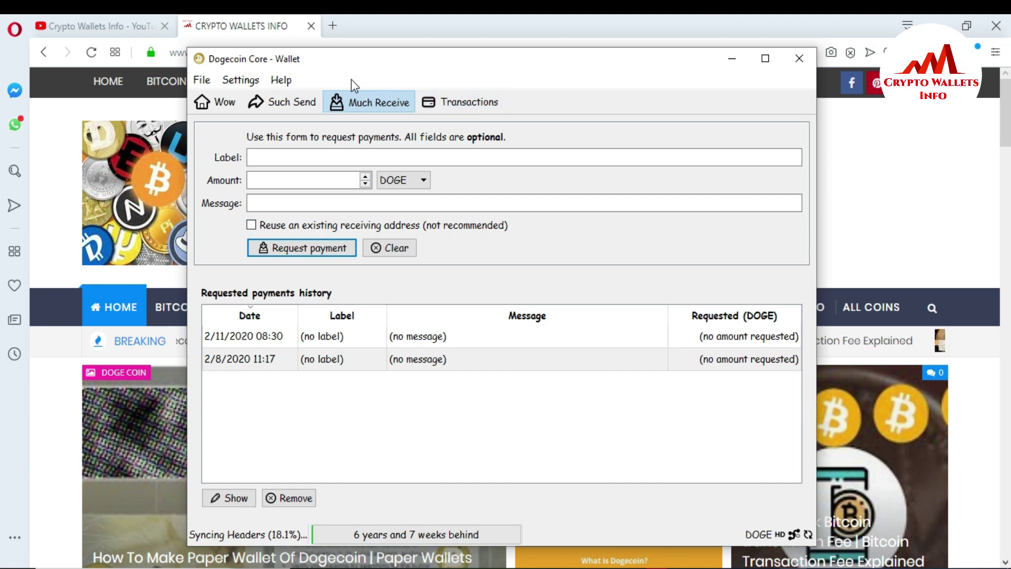
# Step: Open the Help menu in the wallet's menu bar
pyautogui.click(285, 81)
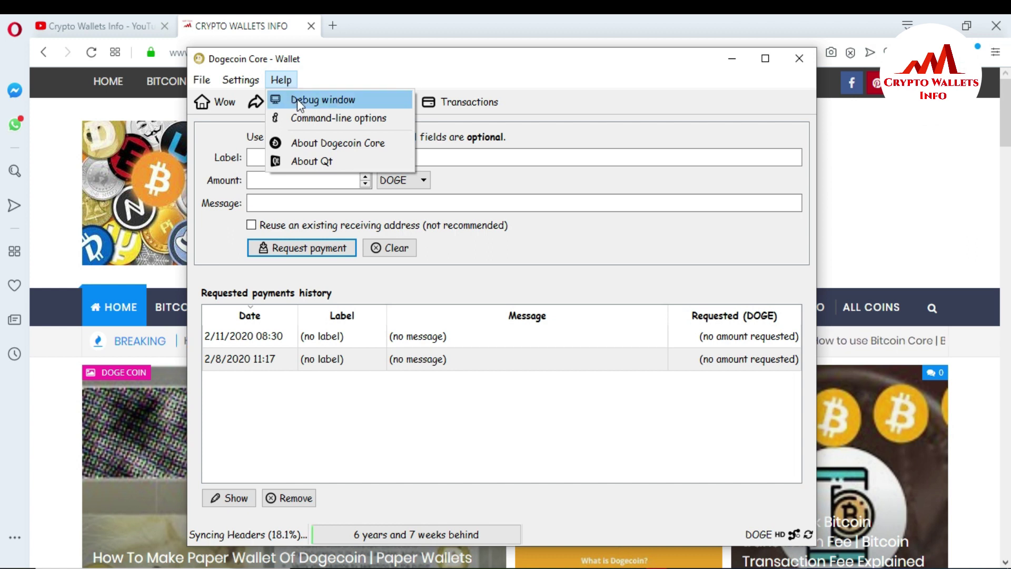
# Step: Open the Debug window from the Help menu
pyautogui.click(331, 101)
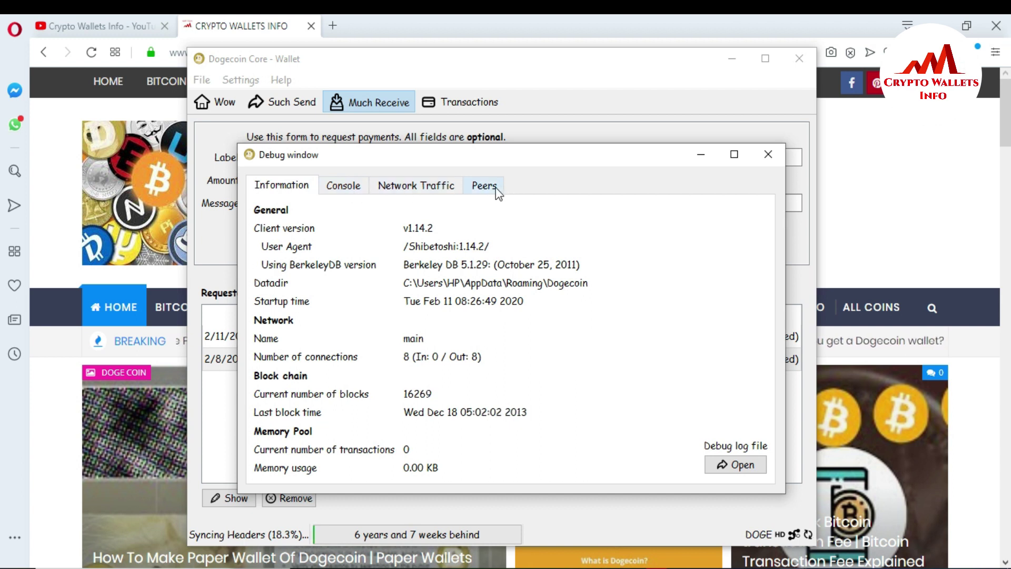
# Step: Switch the Debug window to its Console tab
pyautogui.click(338, 187)
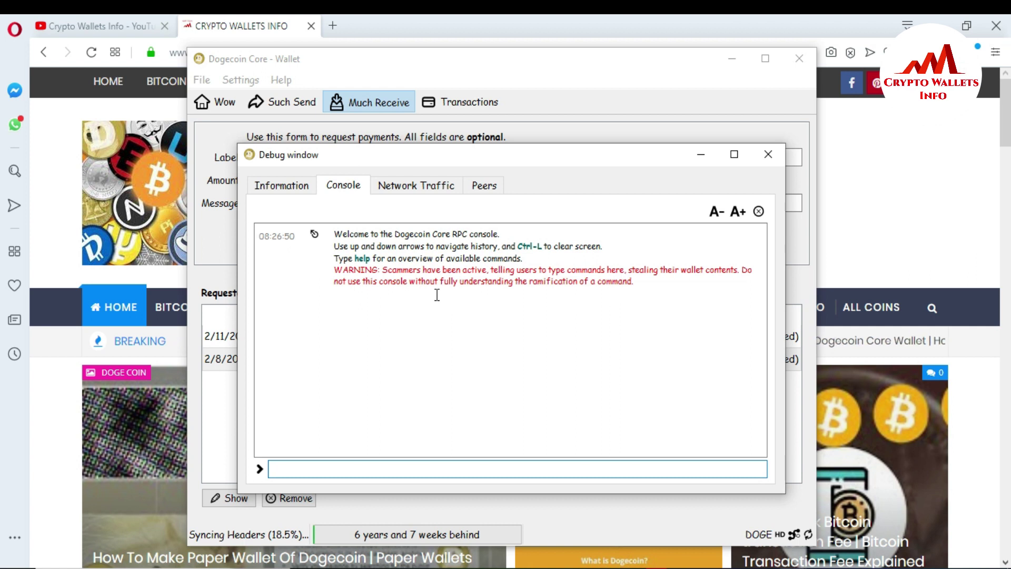
# Step: Run dumpprivkey on the pasted receiving address to print its private key
pyautogui.write('d')
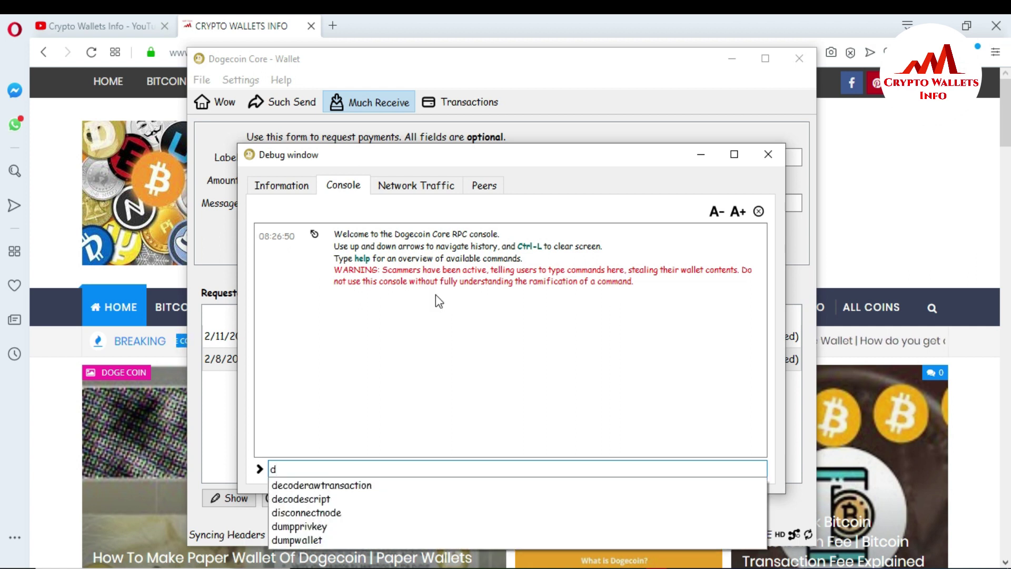
pyautogui.write('u')
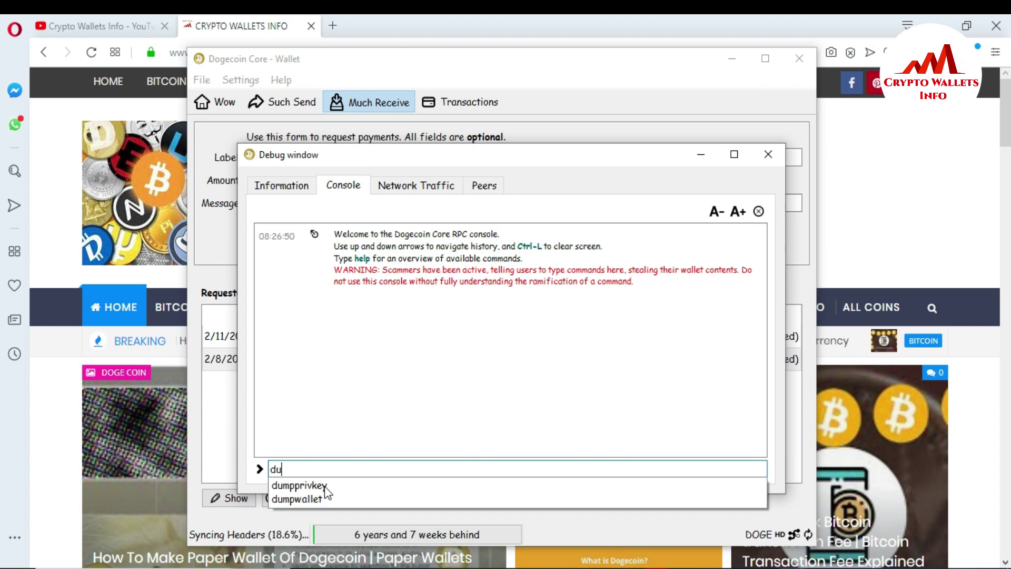
pyautogui.click(325, 486)
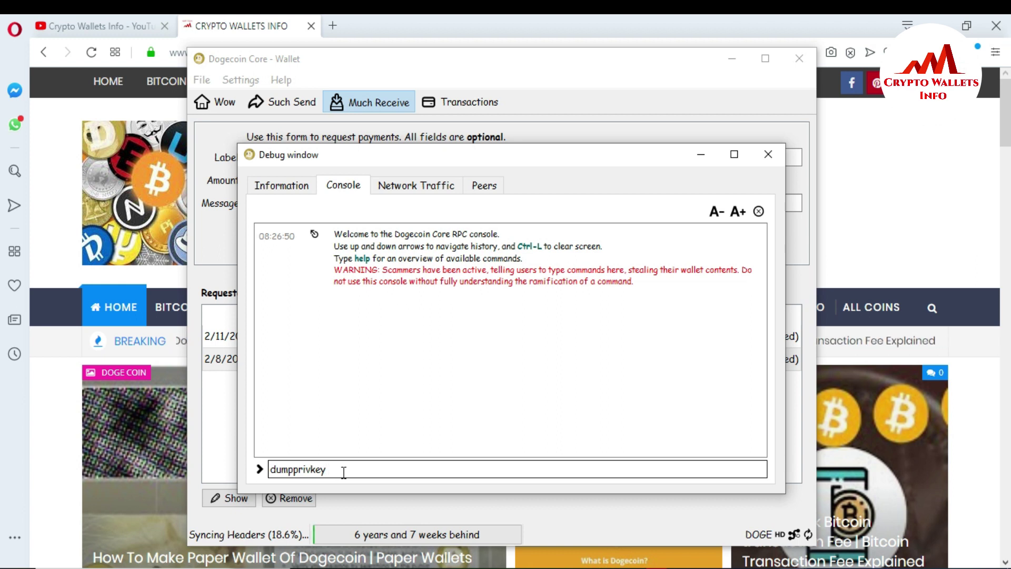
pyautogui.hotkey('ctrl', 'v')
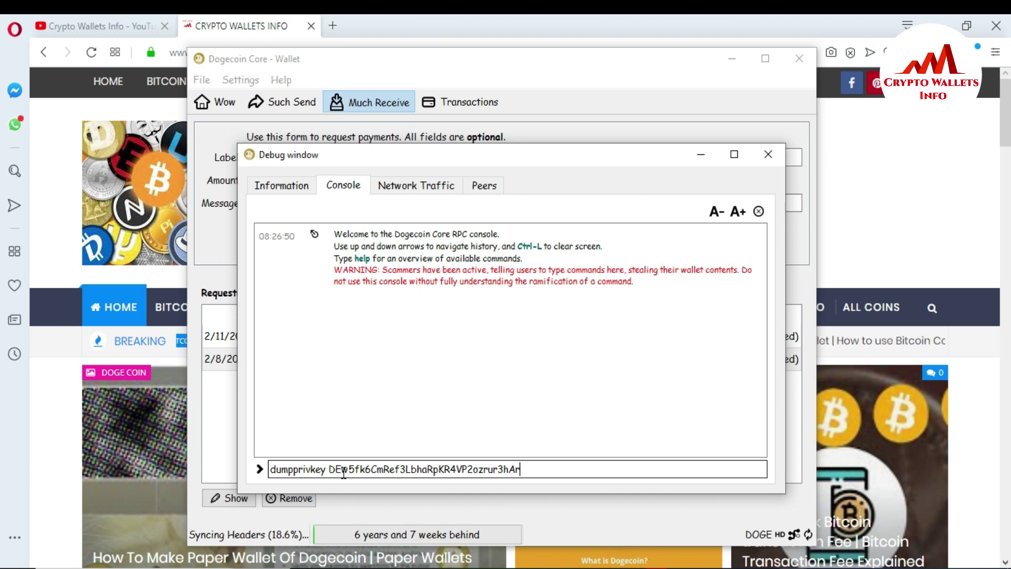
pyautogui.press('Return')
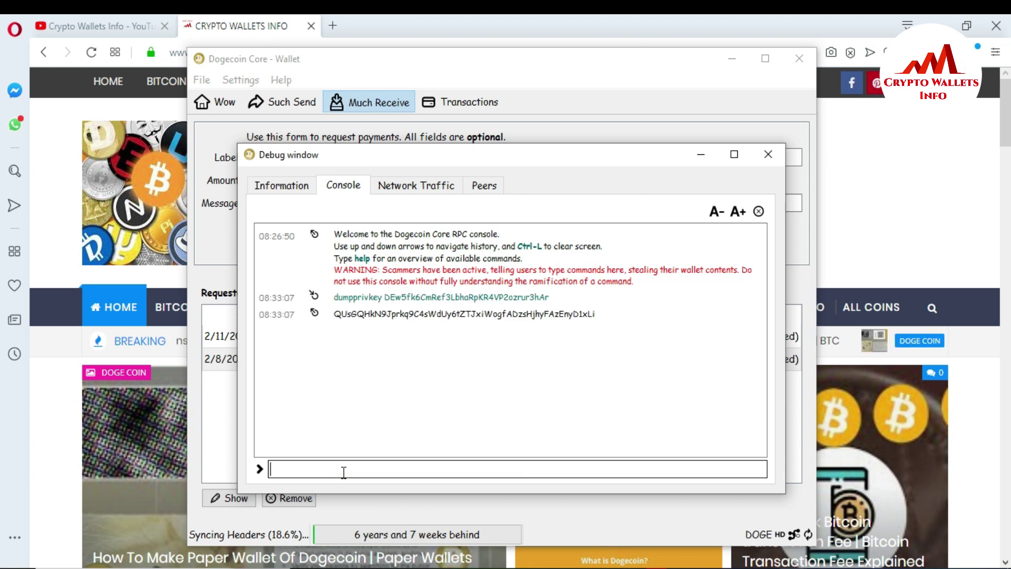
pyautogui.click(343, 477)
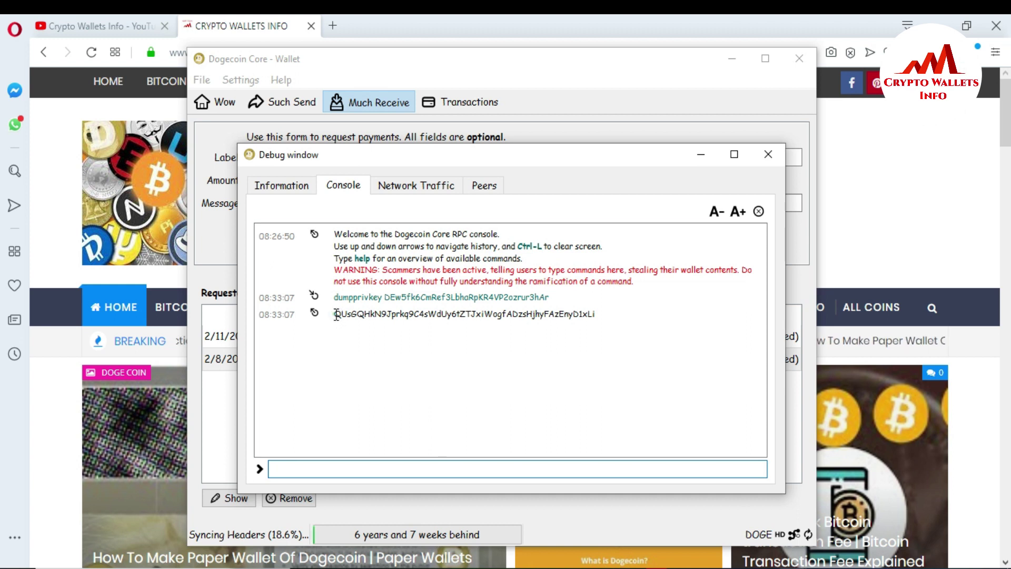
pyautogui.moveTo(336, 315); pyautogui.dragTo(548, 324)
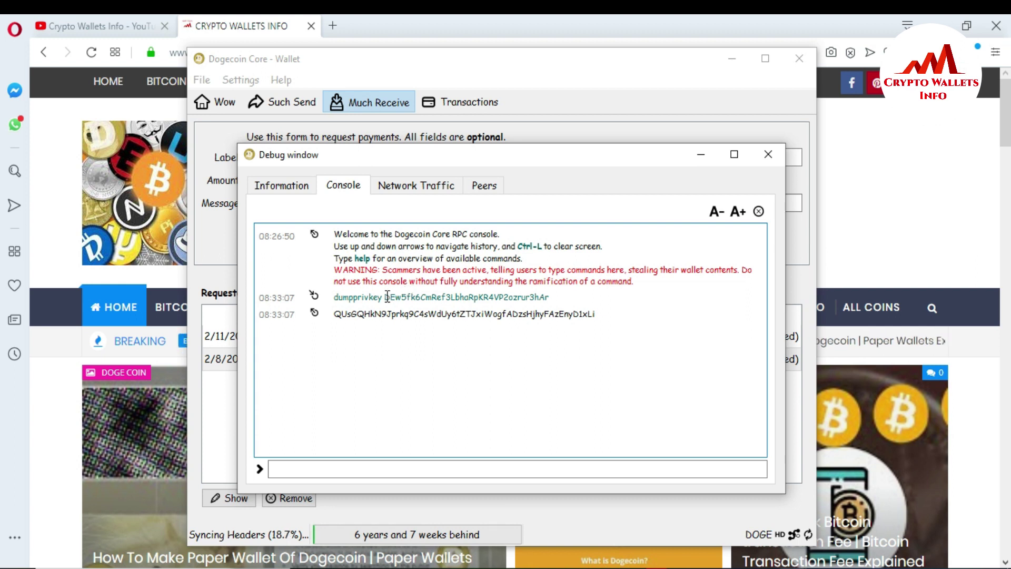
pyautogui.moveTo(385, 297); pyautogui.dragTo(551, 300)
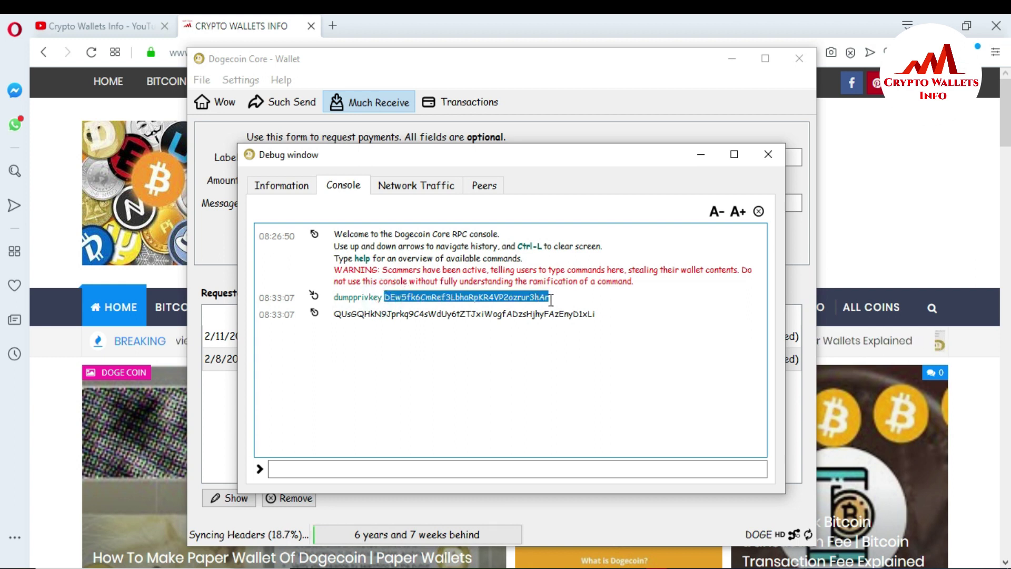
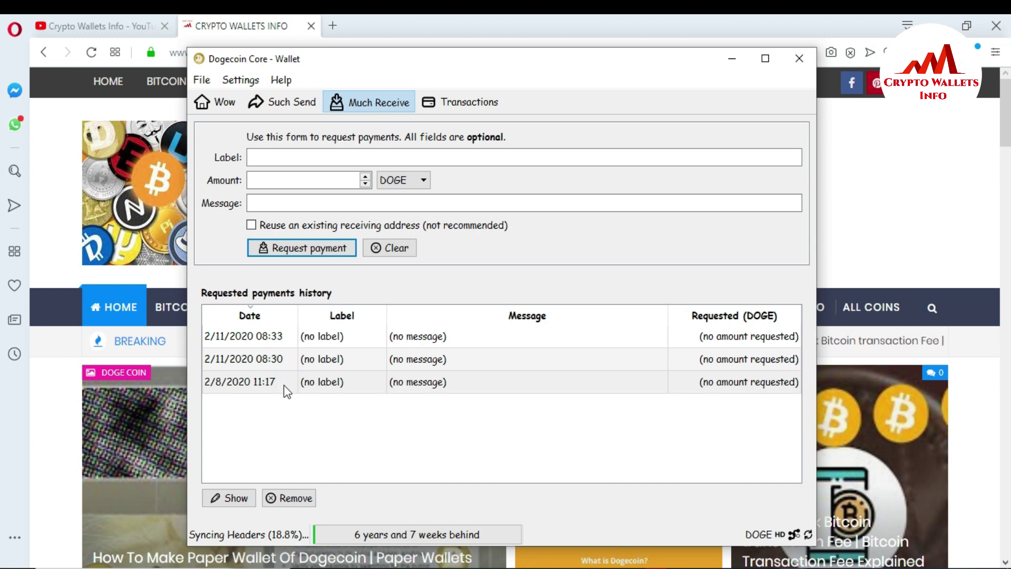
# Step: Select the newest requested payment entry, then bring up the Dogecoin Core window previews
pyautogui.click(337, 254)
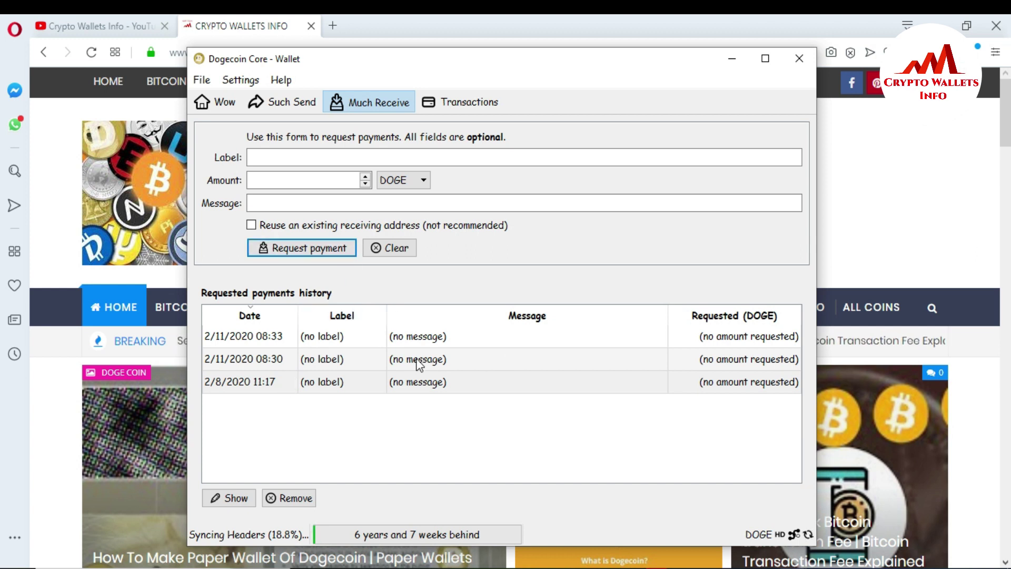
pyautogui.click(335, 341)
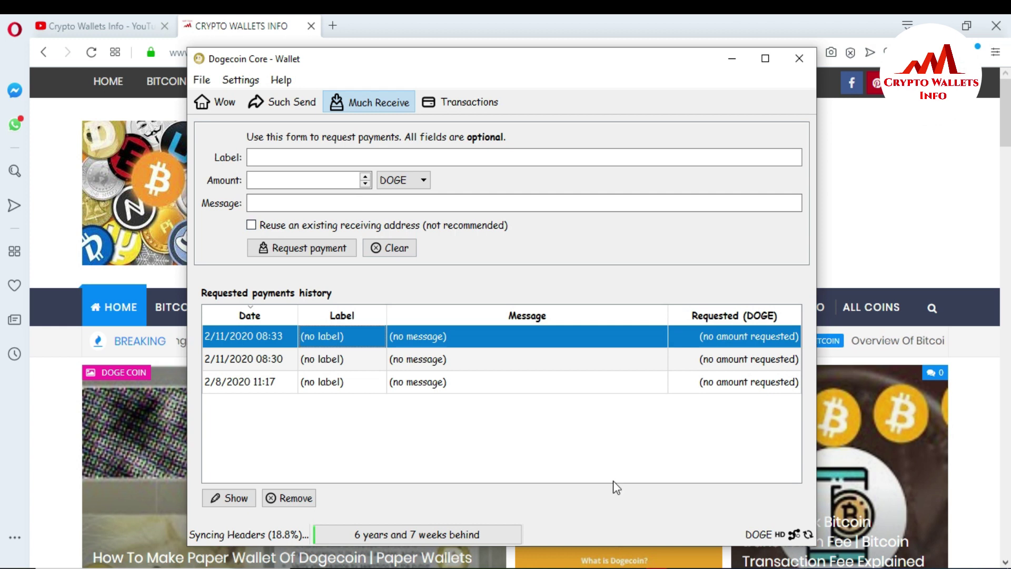
pyautogui.click(793, 566)
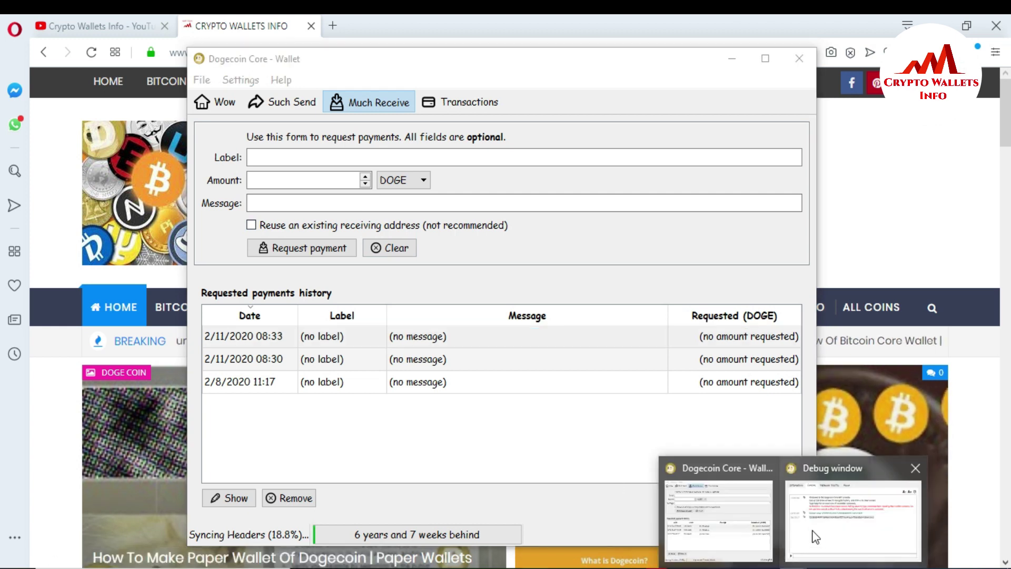
# Step: In the debug console, run dumpprivkey on the copied receiving address and select the returned private key
pyautogui.click(808, 548)
pyautogui.click(350, 473)
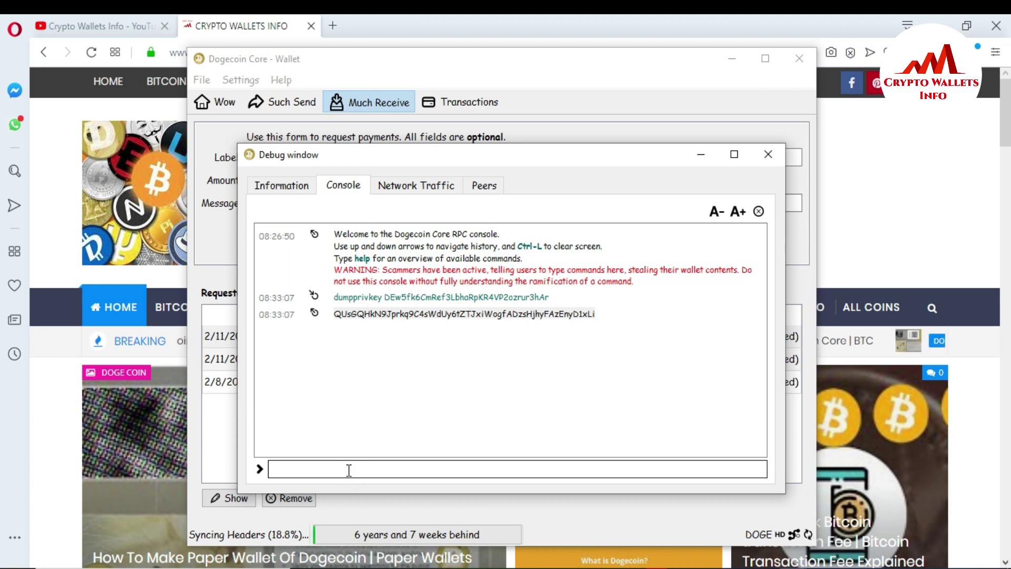
pyautogui.write('du')
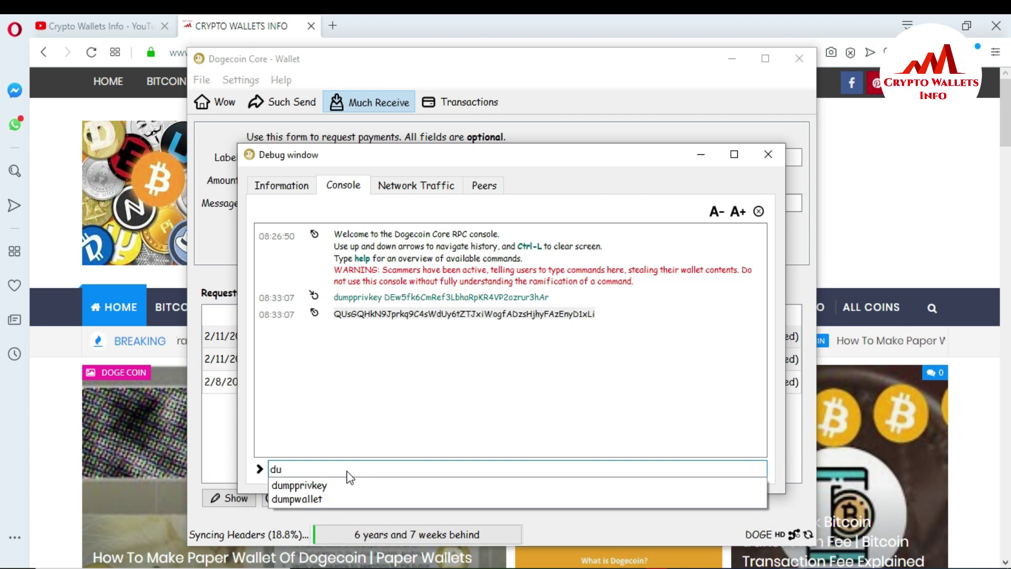
pyautogui.click(316, 486)
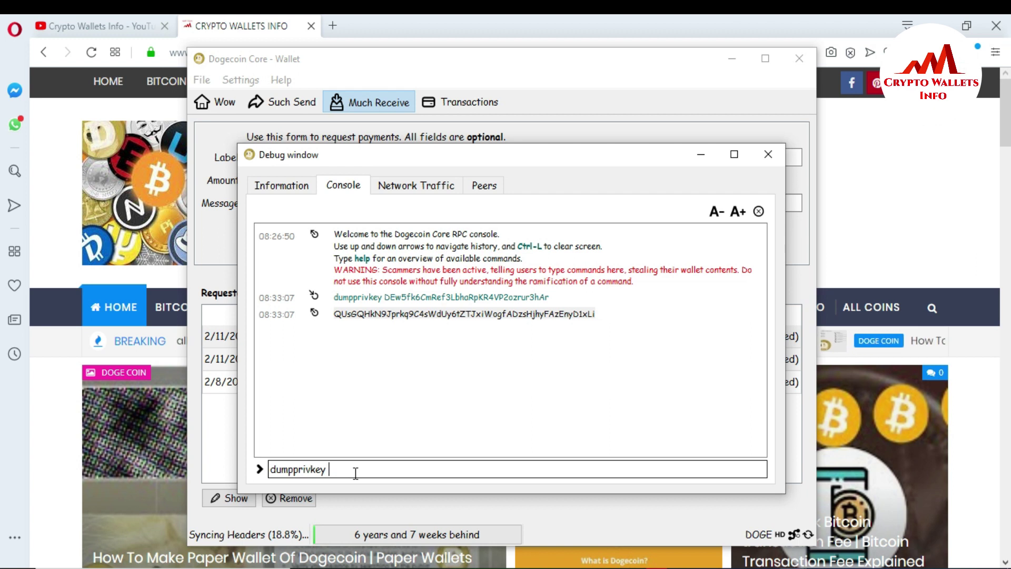
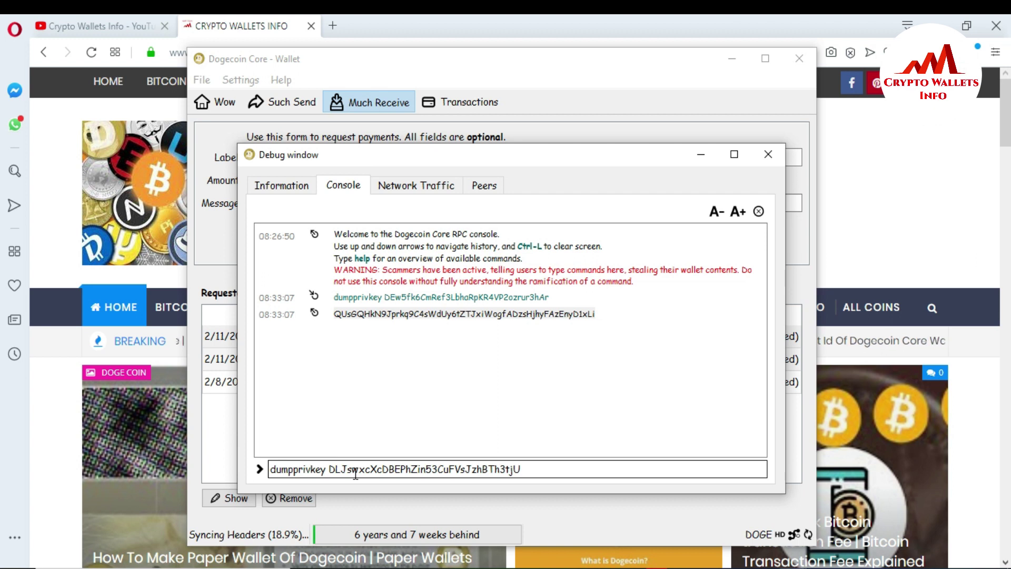
pyautogui.press('Return')
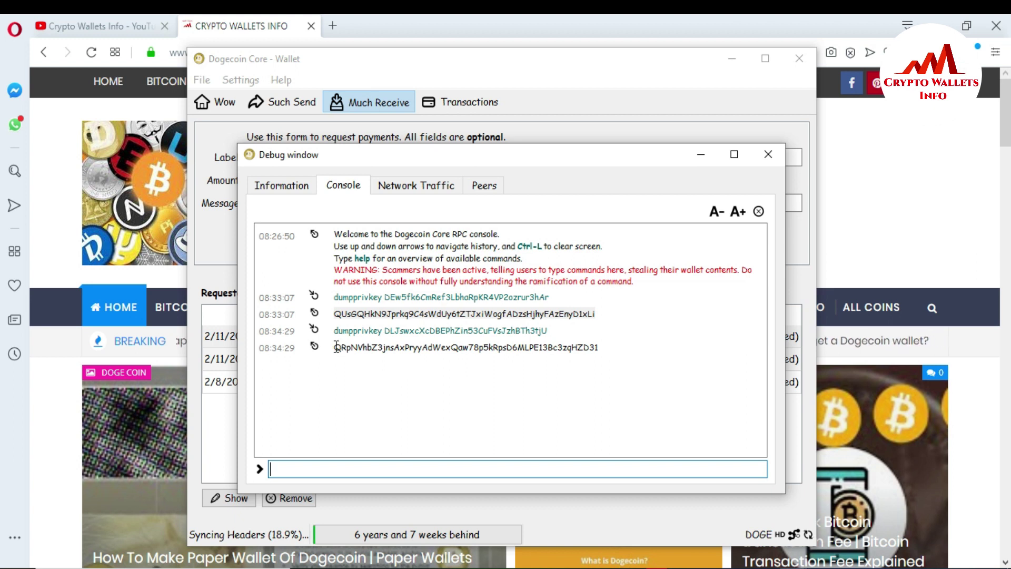
pyautogui.moveTo(336, 348); pyautogui.dragTo(599, 351)
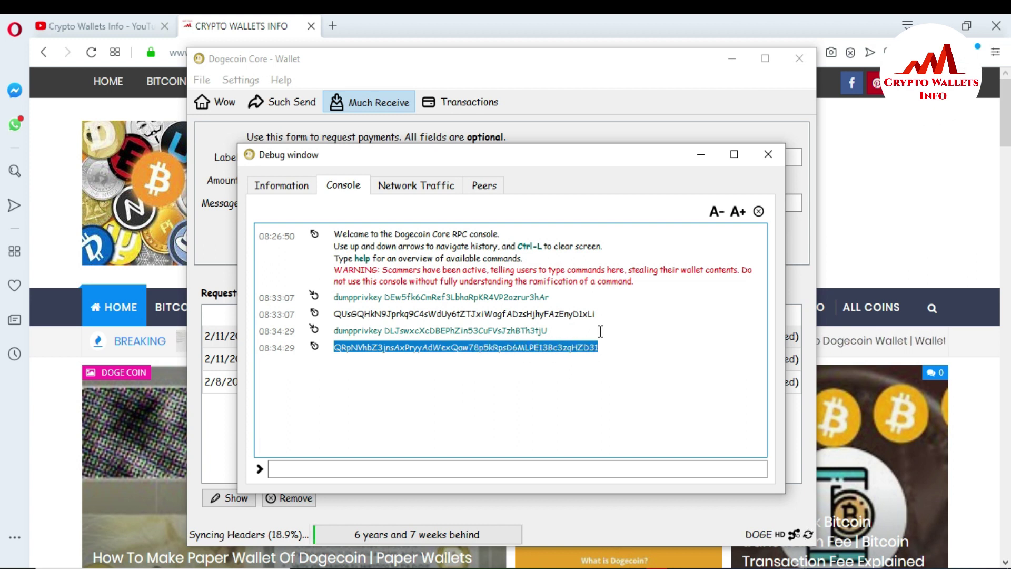
# Step: Clear the private key selection and bring the CRYPTO WALLETS INFO browser tab in front
pyautogui.click(596, 316)
pyautogui.click(595, 313)
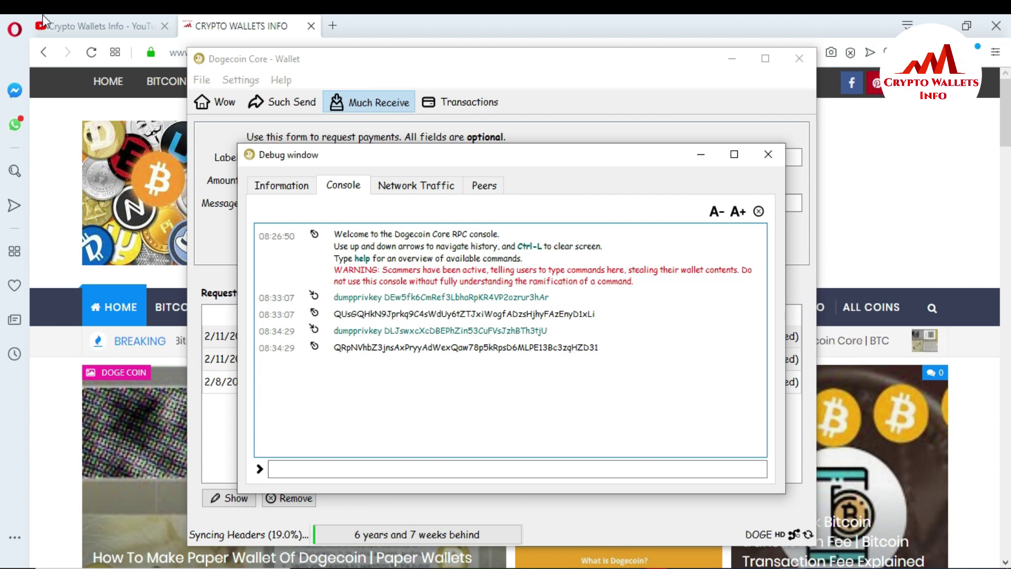
pyautogui.click(231, 25)
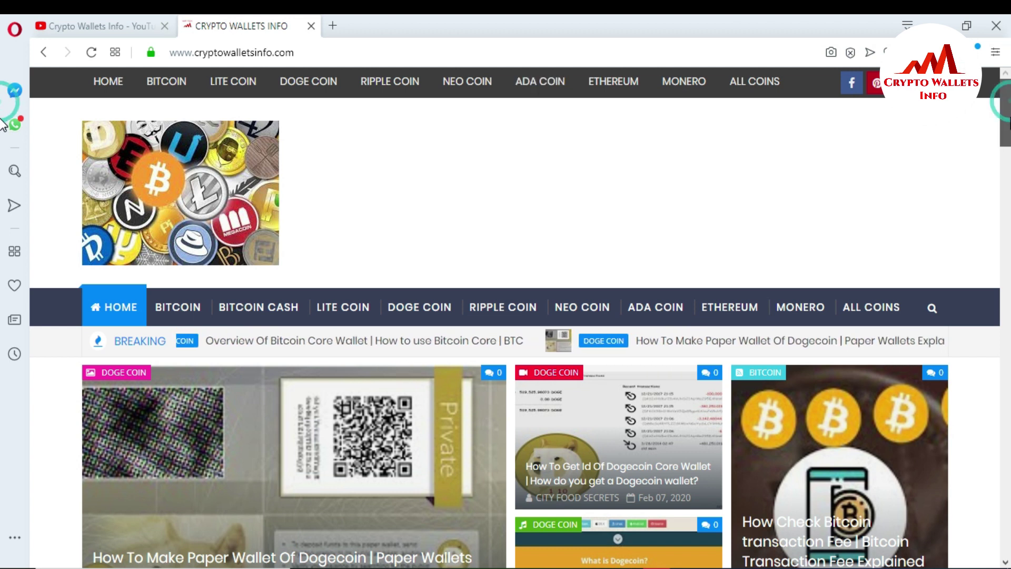
# Step: Browse the blog's BITCOIN post listing, then switch to the Crypto Wallets Info YouTube channel
pyautogui.scroll(-5, 3, 124)
pyautogui.scroll(3, 2, 124)
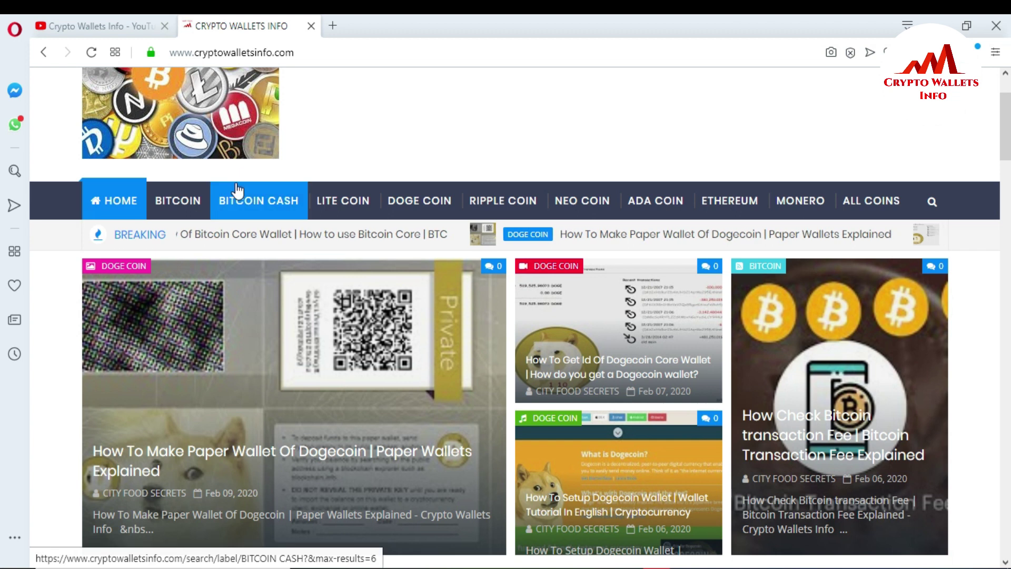
pyautogui.click(179, 202)
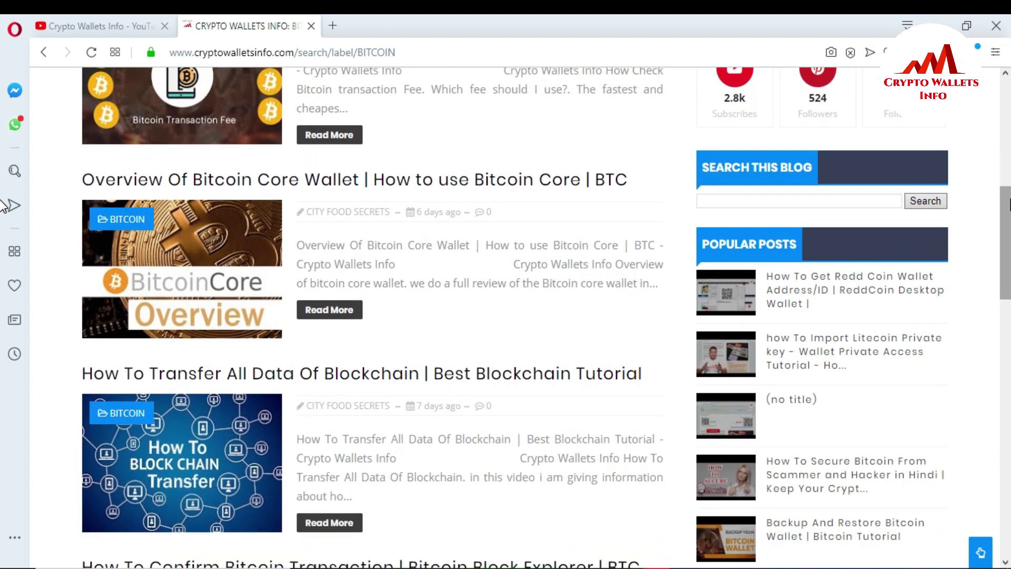
pyautogui.scroll(-5, 3, 210)
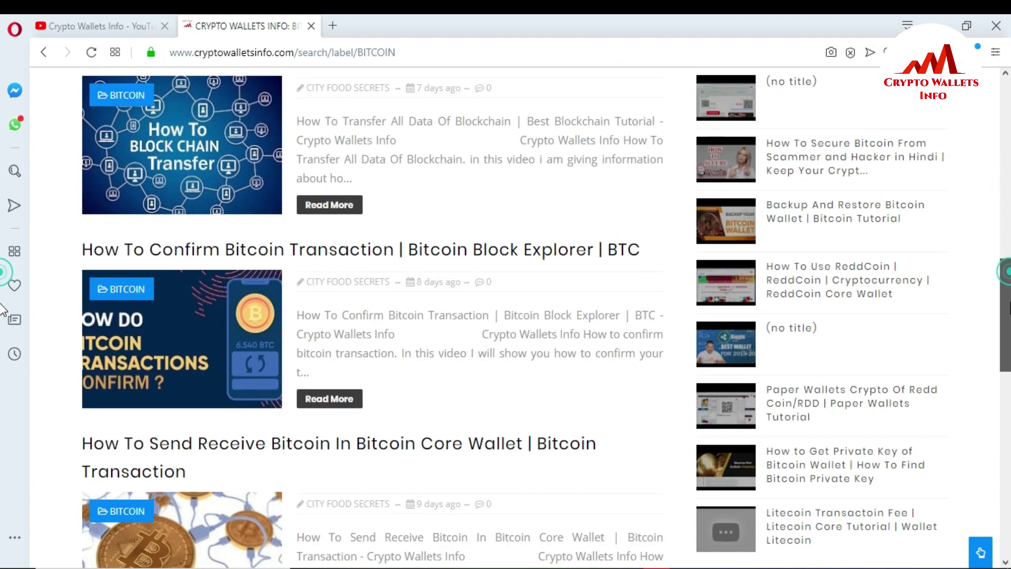
pyautogui.scroll(-6, 3, 308)
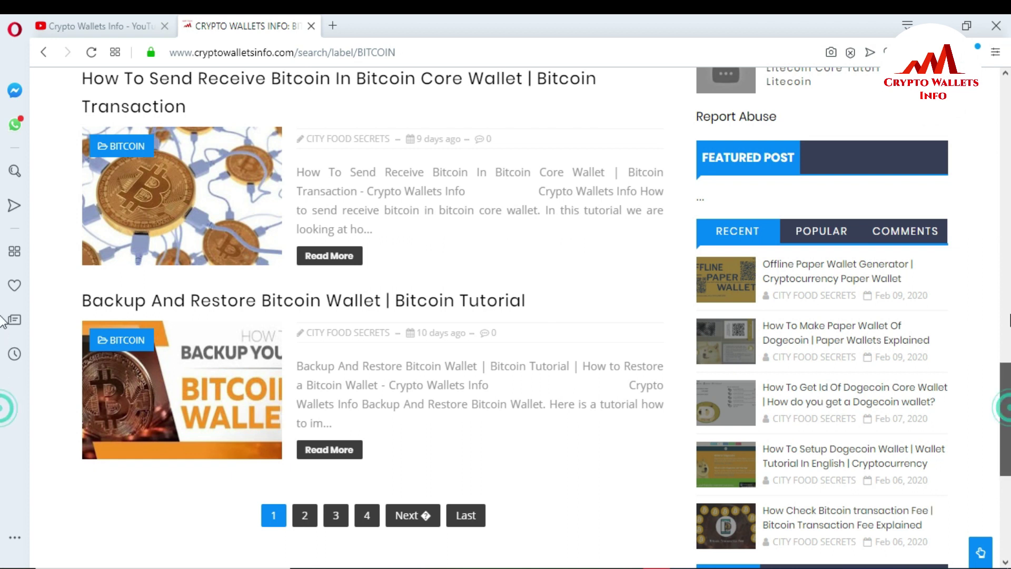
pyautogui.scroll(10, 3, 279)
pyautogui.scroll(10, 3, 274)
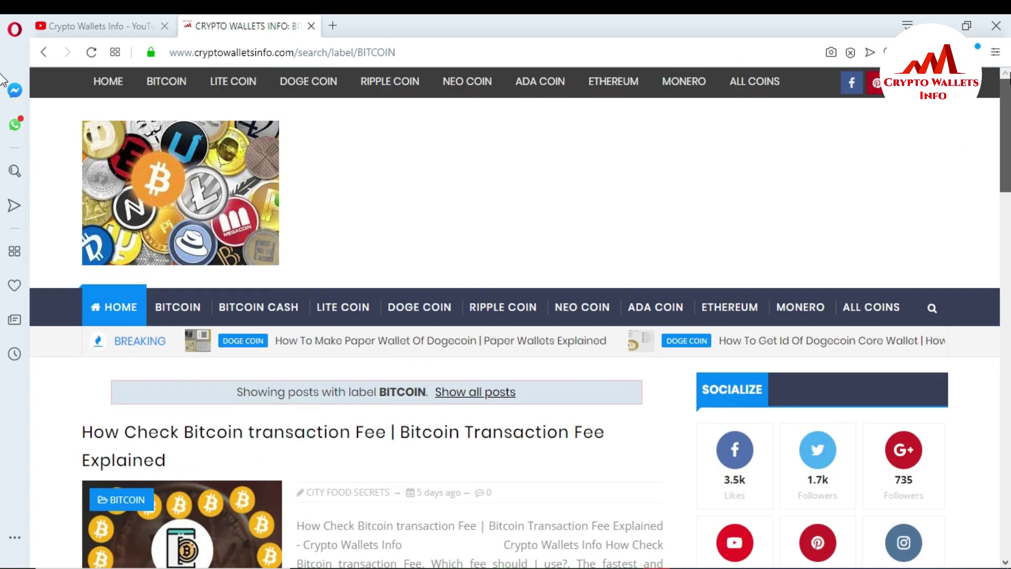
pyautogui.click(94, 19)
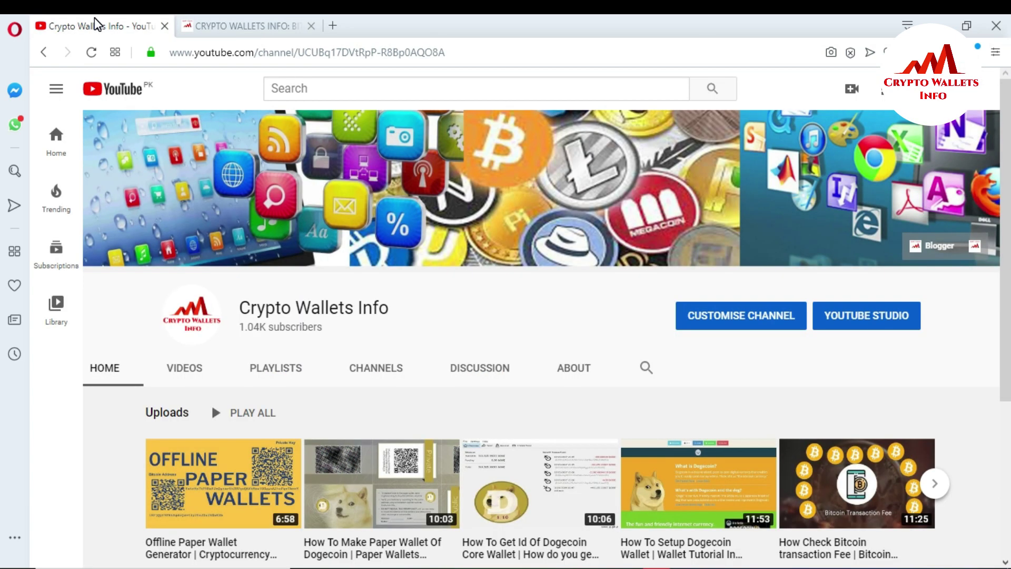